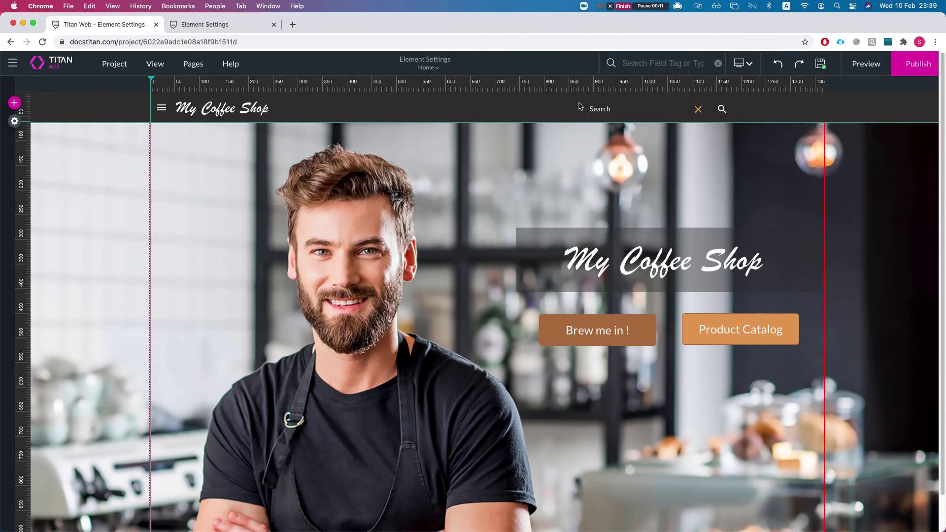
Scroll down to review the Home page's contact form, then bring up the project's pages list.
{"action": "scroll", "coordinate": [365, 296], "scroll_direction": "down", "scroll_amount": 10}
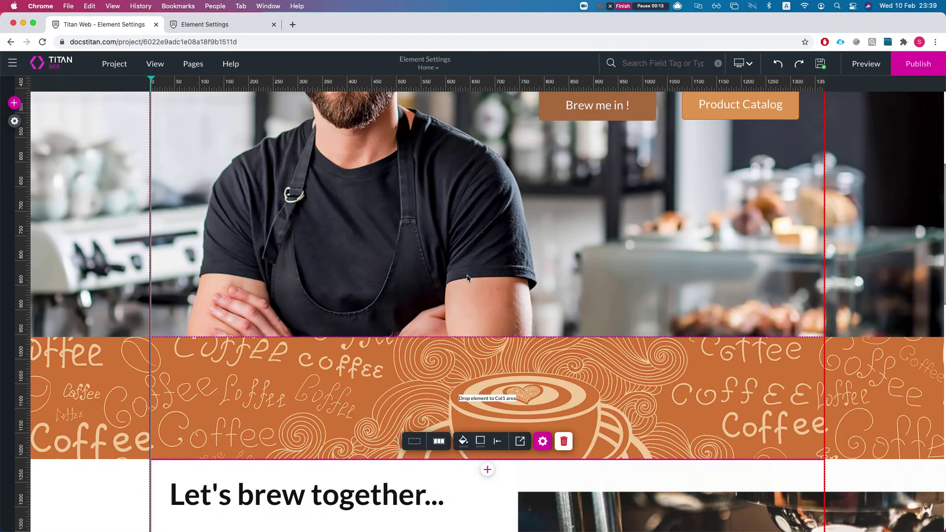
{"action": "scroll", "coordinate": [366, 322], "scroll_direction": "down", "scroll_amount": 2}
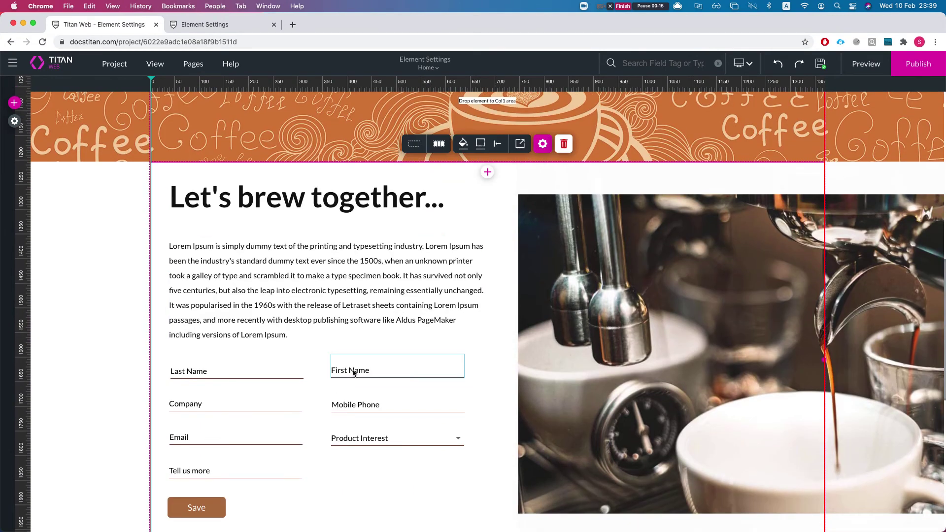
{"action": "scroll", "coordinate": [353, 345], "scroll_direction": "up", "scroll_amount": 15}
{"action": "left_click", "coordinate": [192, 63]}
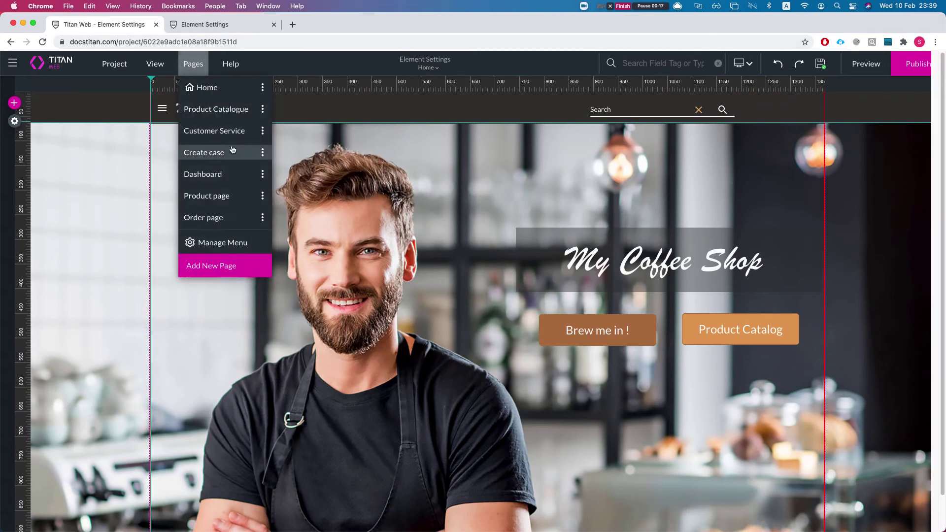
On the Product Catalogue page, show the image's Salesforce integration '#2 Product - Catalog - Map field'.
{"action": "left_click", "coordinate": [230, 109]}
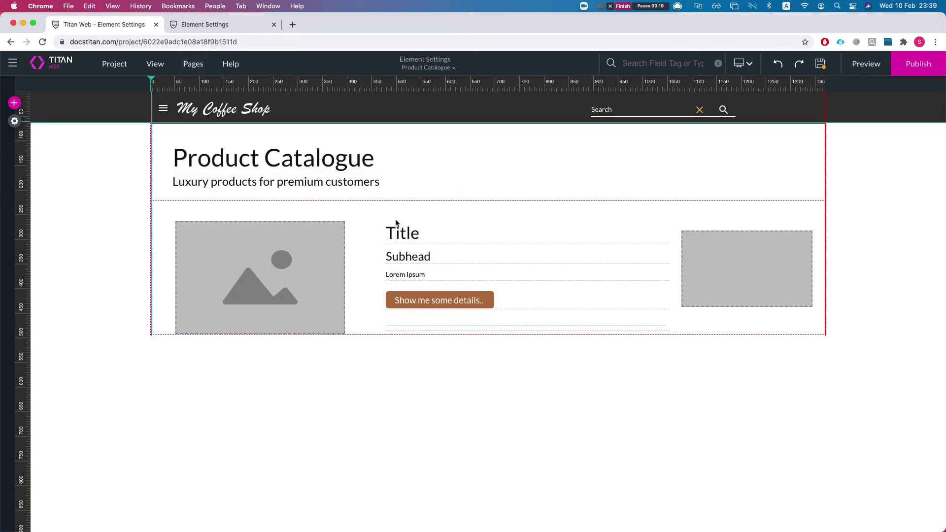
{"action": "left_click", "coordinate": [260, 258]}
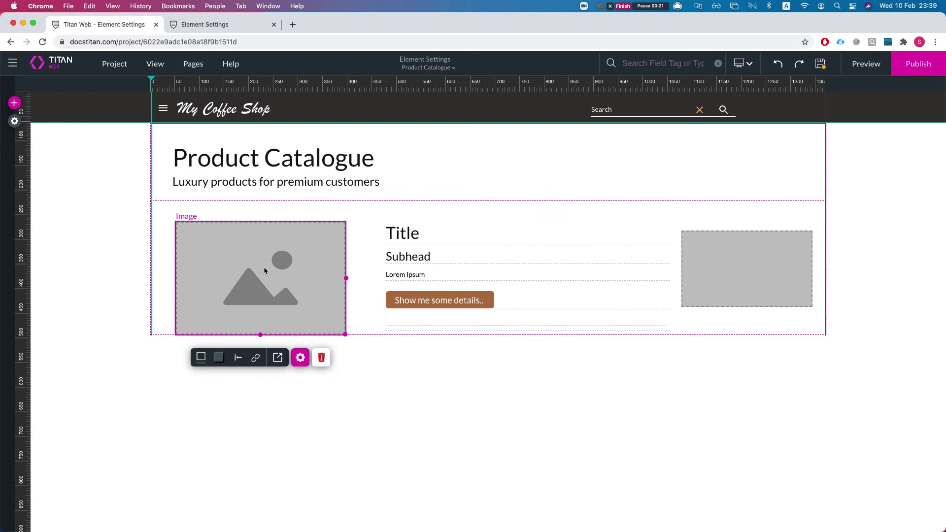
{"action": "left_click", "coordinate": [300, 357]}
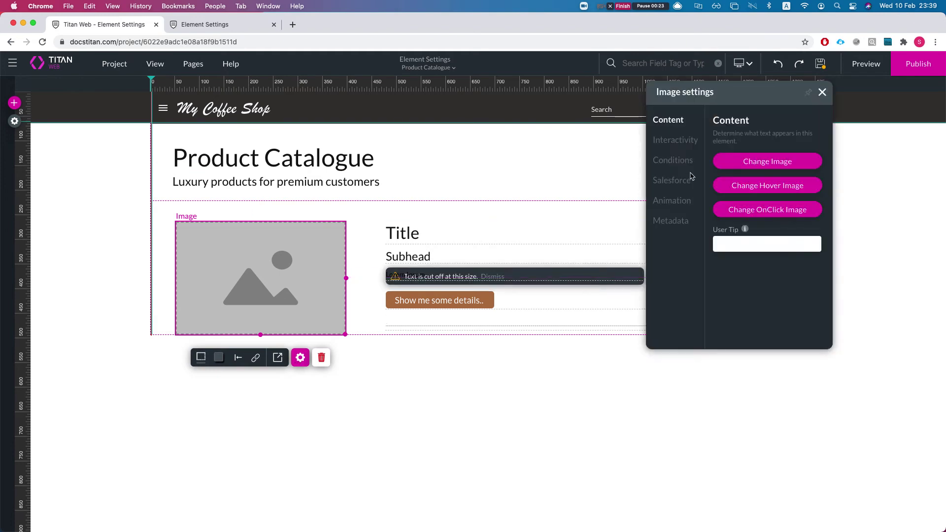
{"action": "left_click", "coordinate": [672, 182]}
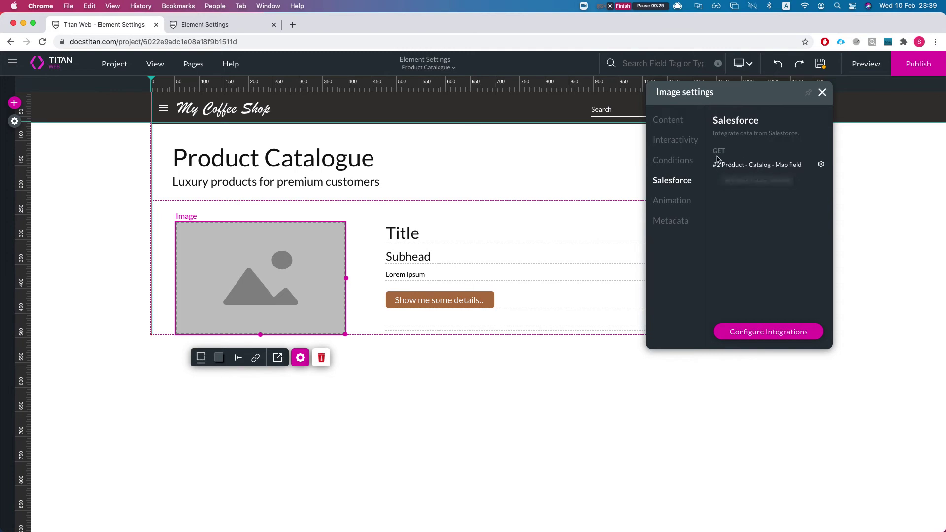
{"action": "left_click_drag", "start_coordinate": [724, 155], "coordinate": [717, 152]}
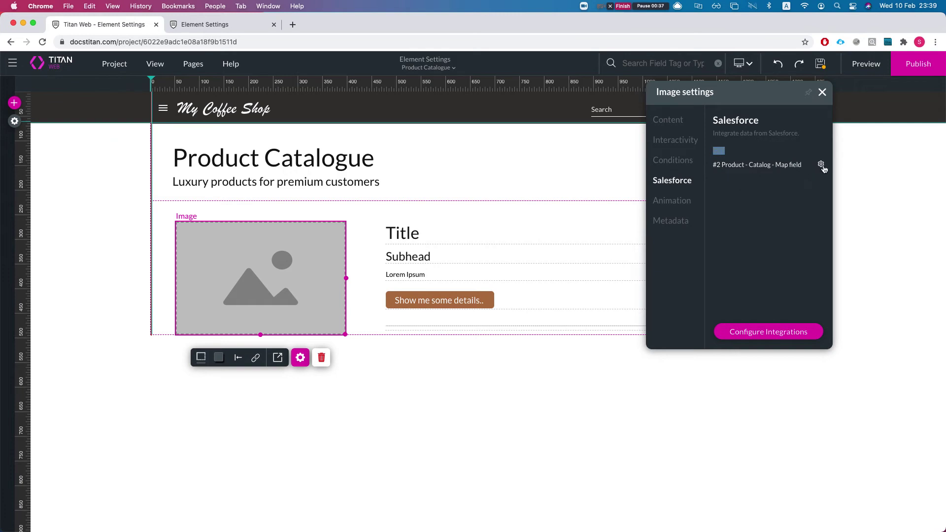
{"action": "left_click", "coordinate": [821, 165]}
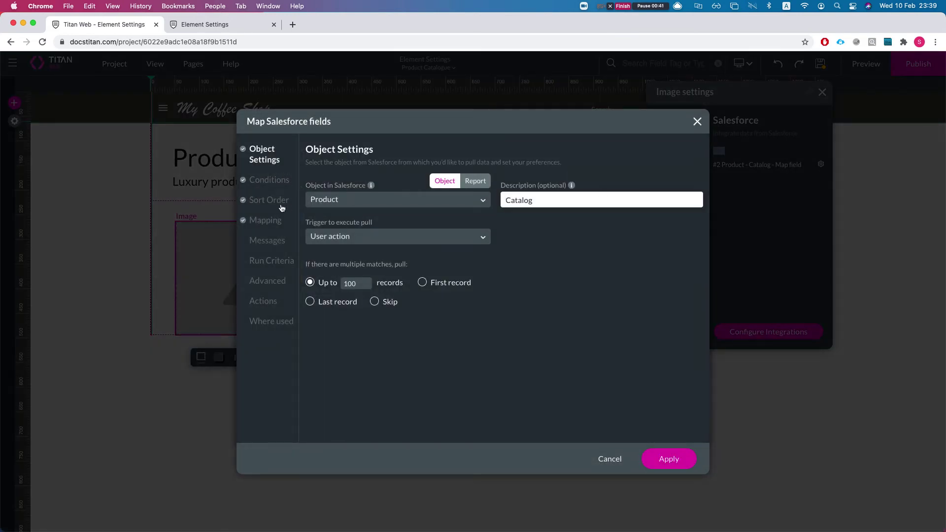
{"action": "left_click", "coordinate": [267, 222]}
{"action": "scroll", "coordinate": [444, 277], "scroll_direction": "down", "scroll_amount": 1}
{"action": "scroll", "coordinate": [443, 277], "scroll_direction": "up", "scroll_amount": 1}
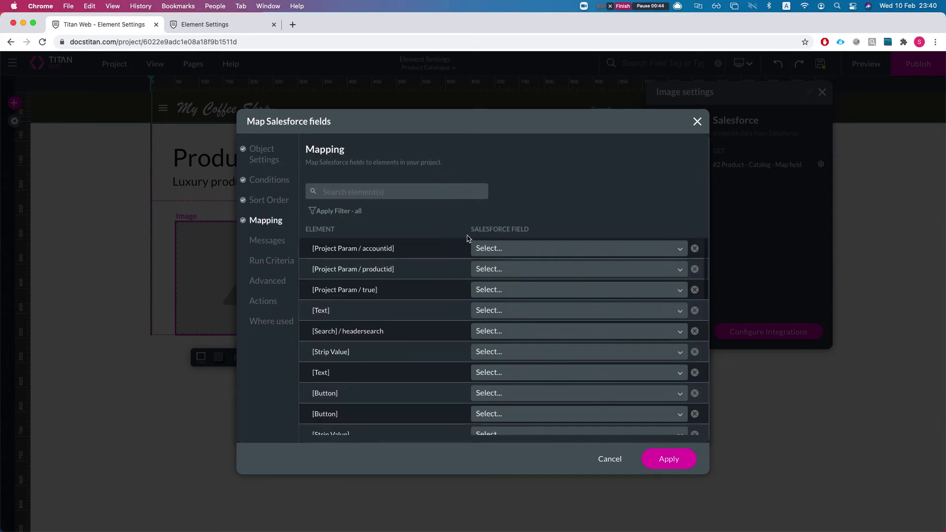
{"action": "left_click", "coordinate": [350, 211]}
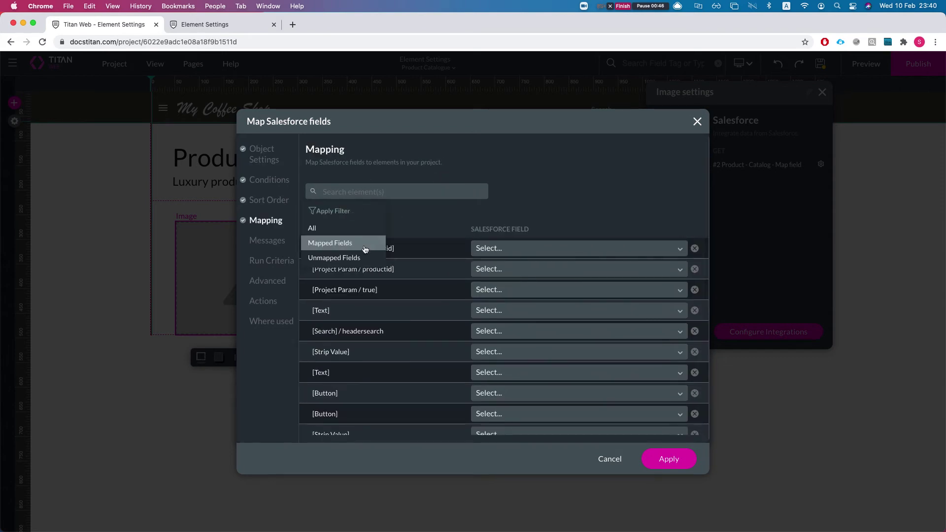
{"action": "left_click", "coordinate": [335, 250]}
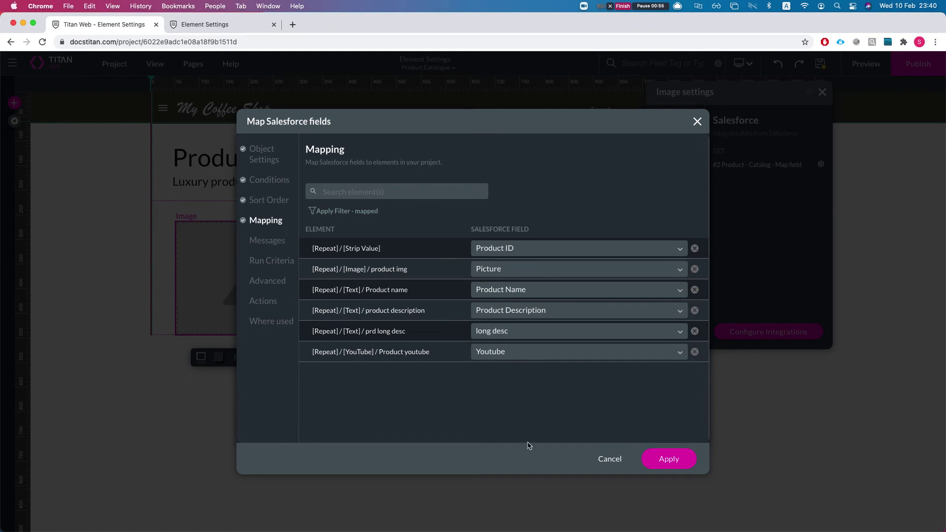
{"action": "left_click", "coordinate": [615, 460]}
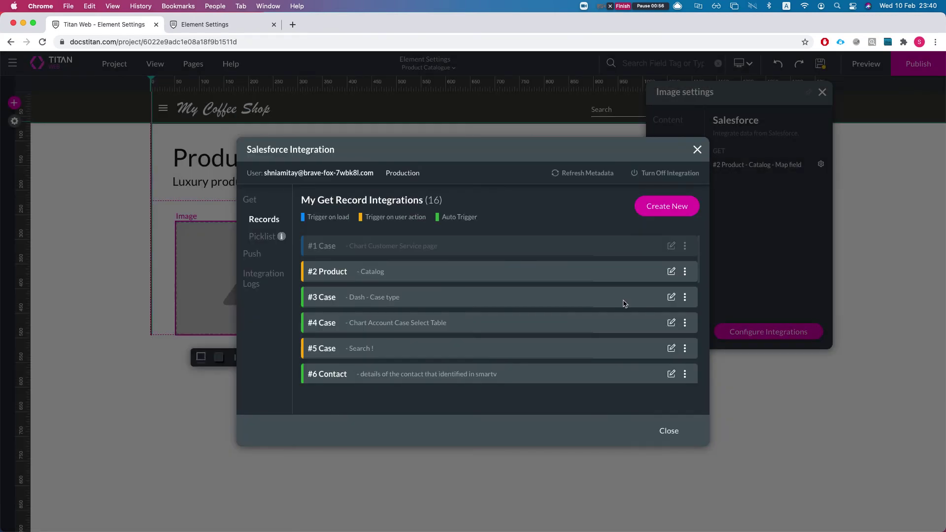
{"action": "left_click", "coordinate": [662, 431]}
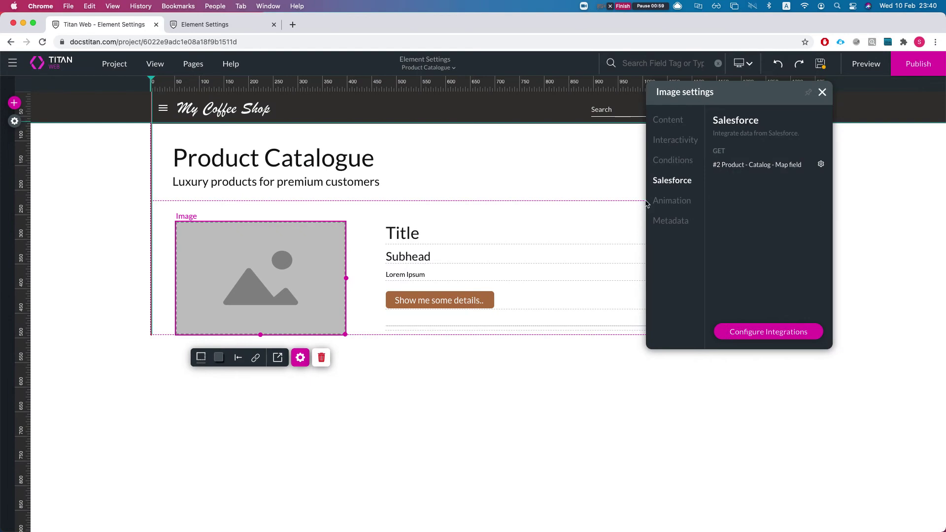
Check the Title text's Salesforce integration mapping, the same #2 Product - Catalog, without changes.
{"action": "left_click", "coordinate": [460, 231]}
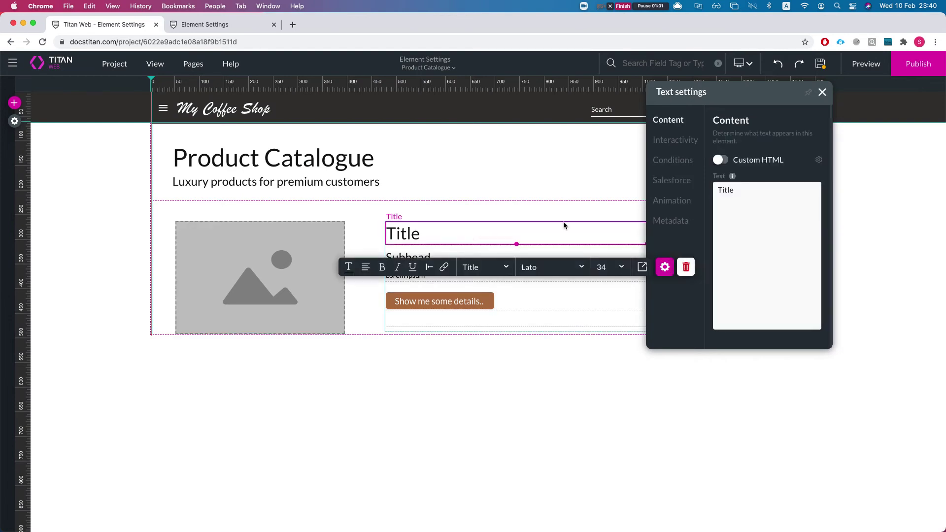
{"action": "left_click", "coordinate": [675, 187]}
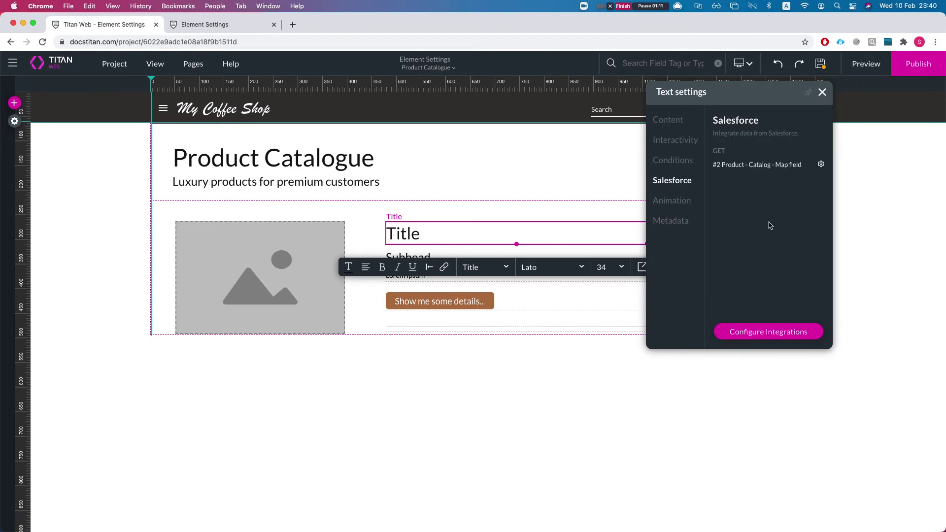
{"action": "left_click", "coordinate": [767, 337]}
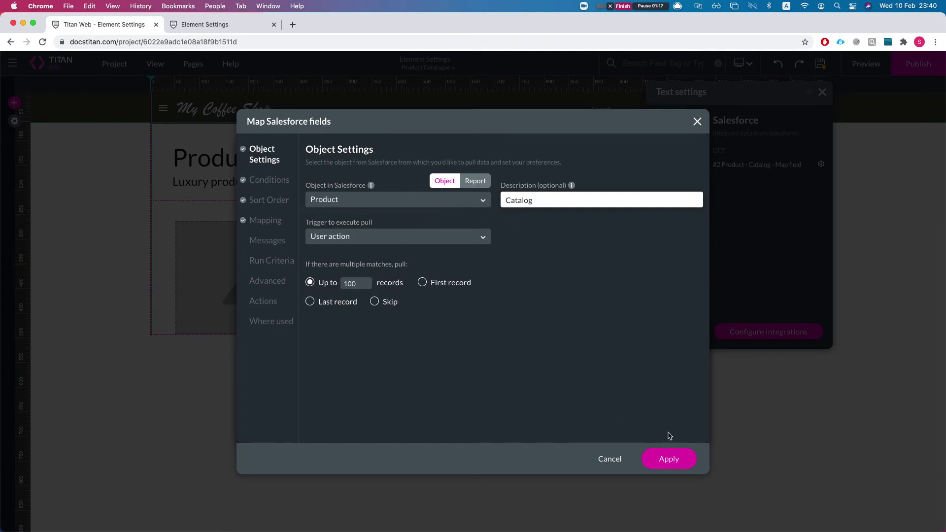
{"action": "left_click", "coordinate": [698, 121]}
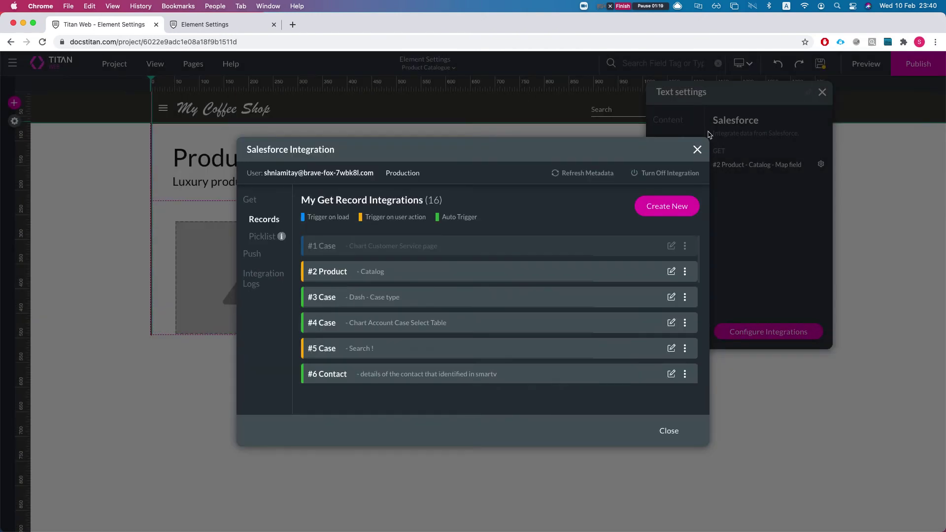
{"action": "left_click", "coordinate": [698, 149]}
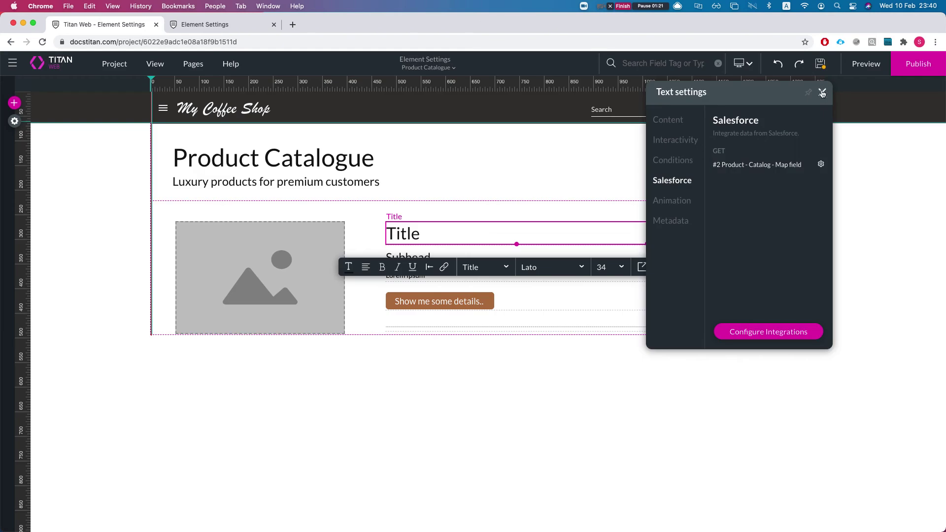
Return to the Home page, discarding unsaved changes, and scroll down to its contact form.
{"action": "left_click", "coordinate": [823, 92]}
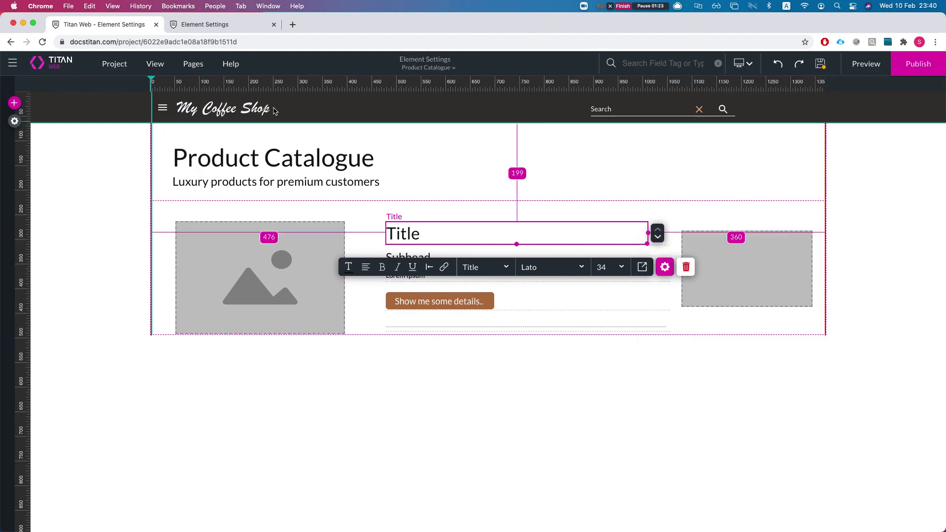
{"action": "left_click", "coordinate": [189, 65]}
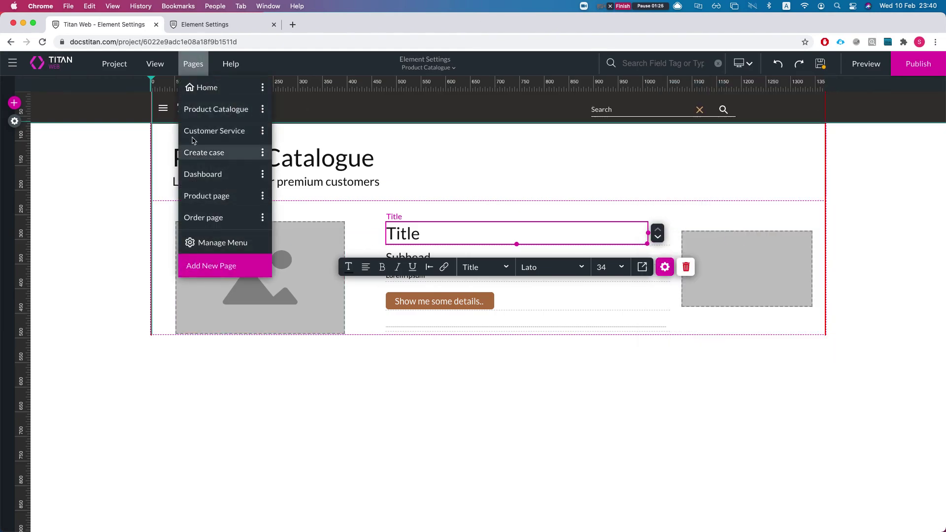
{"action": "left_click", "coordinate": [208, 161]}
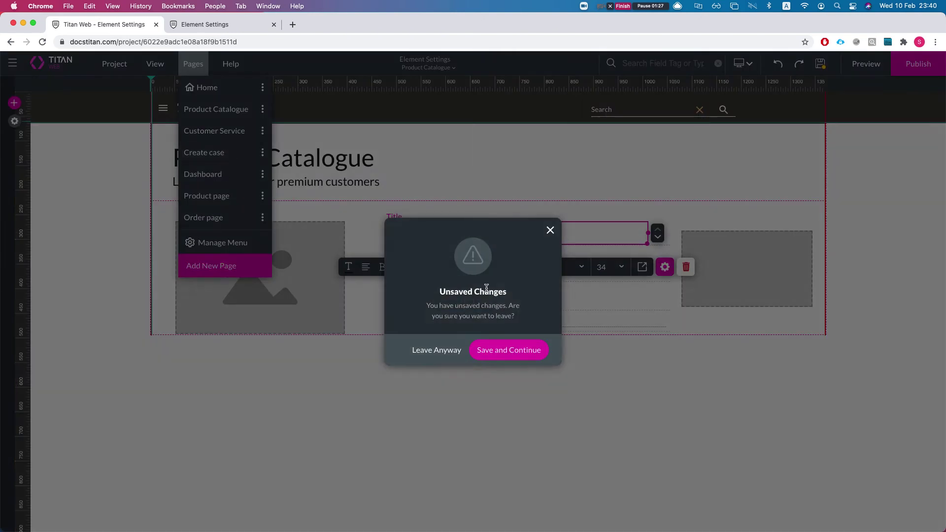
{"action": "left_click", "coordinate": [545, 232]}
{"action": "left_click", "coordinate": [217, 91]}
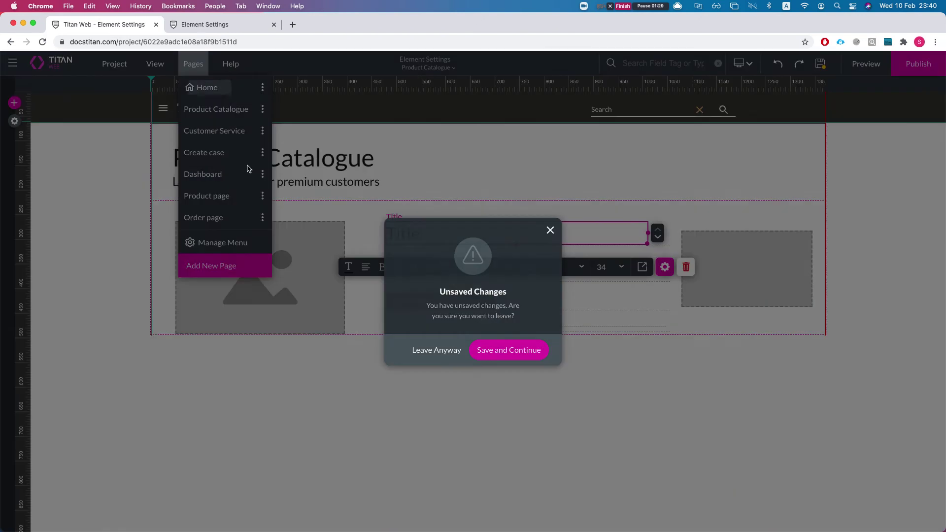
{"action": "left_click", "coordinate": [435, 351]}
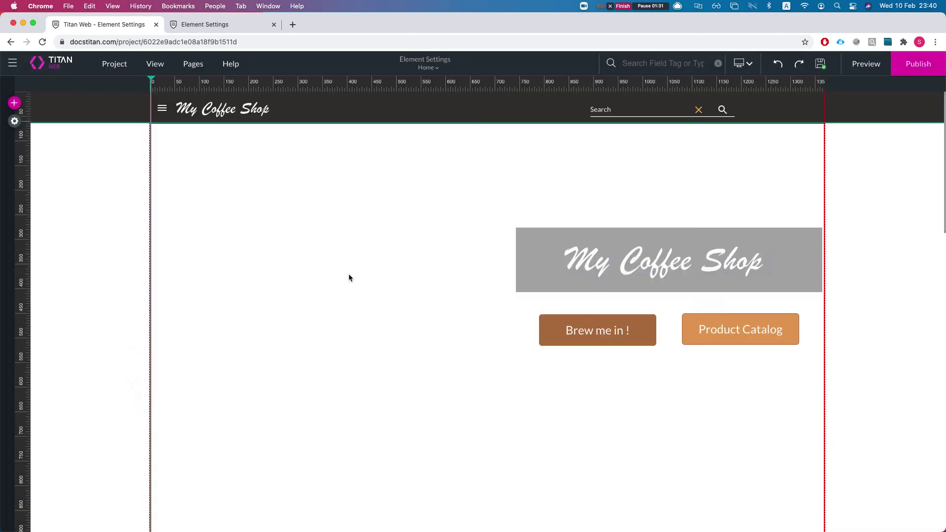
{"action": "scroll", "coordinate": [376, 155], "scroll_direction": "down", "scroll_amount": 15}
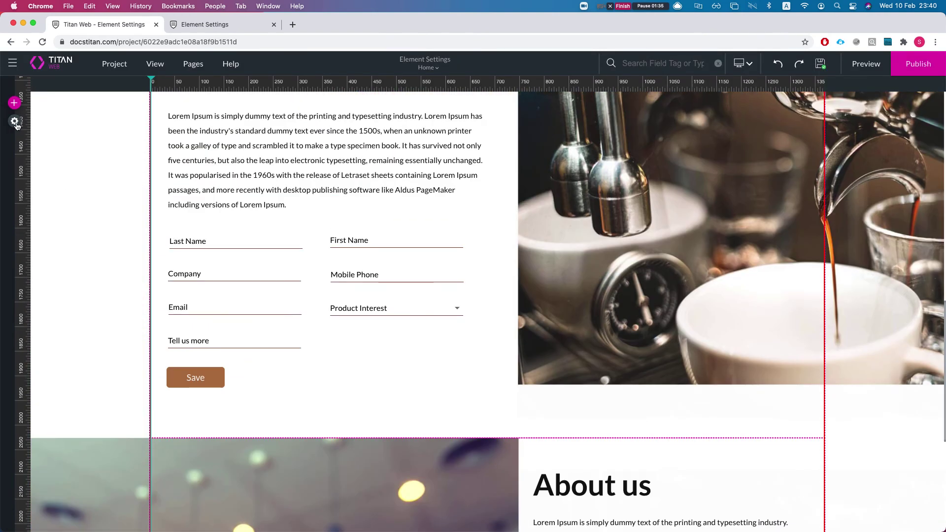
{"action": "left_click", "coordinate": [14, 103]}
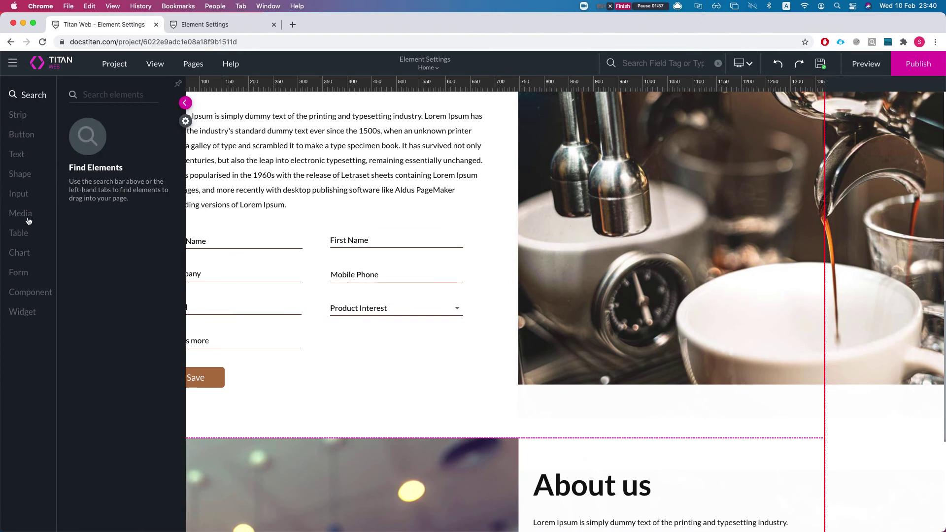
Drop an Input-tab Text Field below Product Interest and open its Input Fields settings.
{"action": "left_click", "coordinate": [22, 195]}
{"action": "left_click_drag", "start_coordinate": [104, 143], "coordinate": [383, 344]}
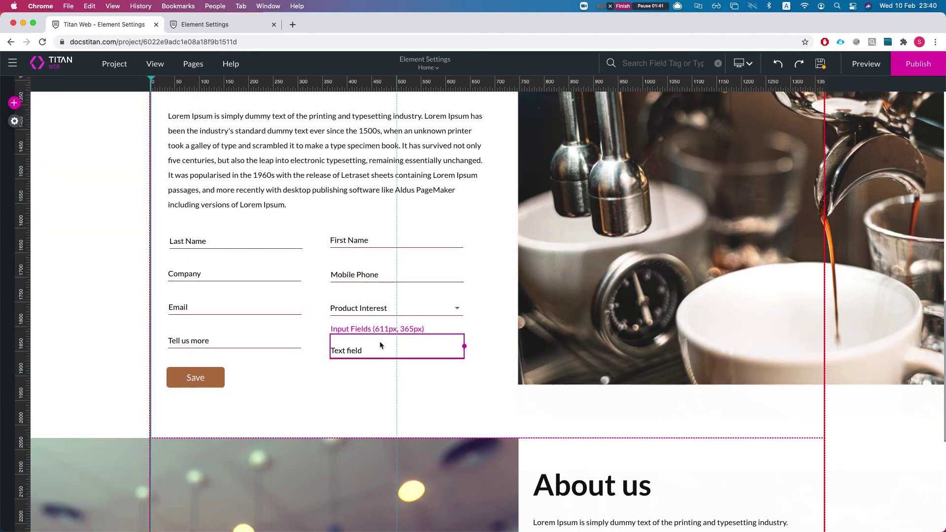
{"action": "left_click", "coordinate": [473, 383]}
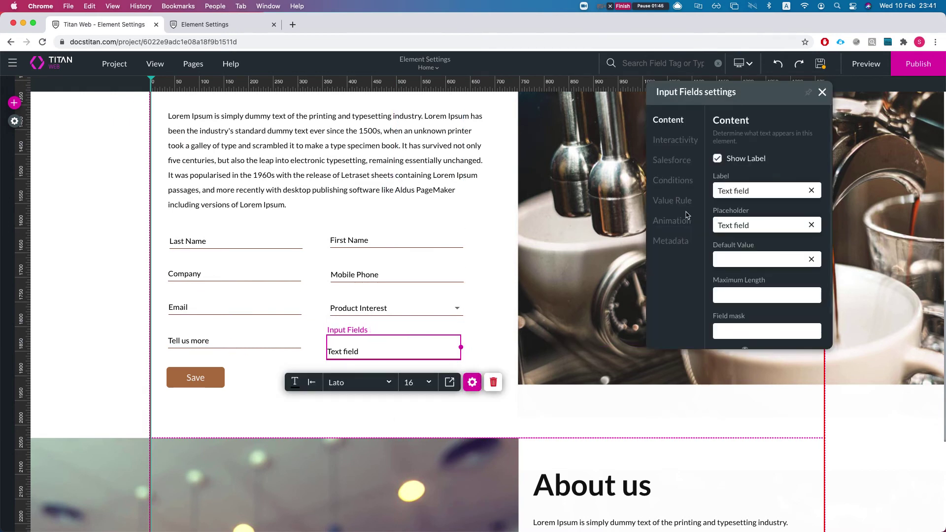
Set the new text field's Metadata tag to text_2push.
{"action": "left_click", "coordinate": [671, 241]}
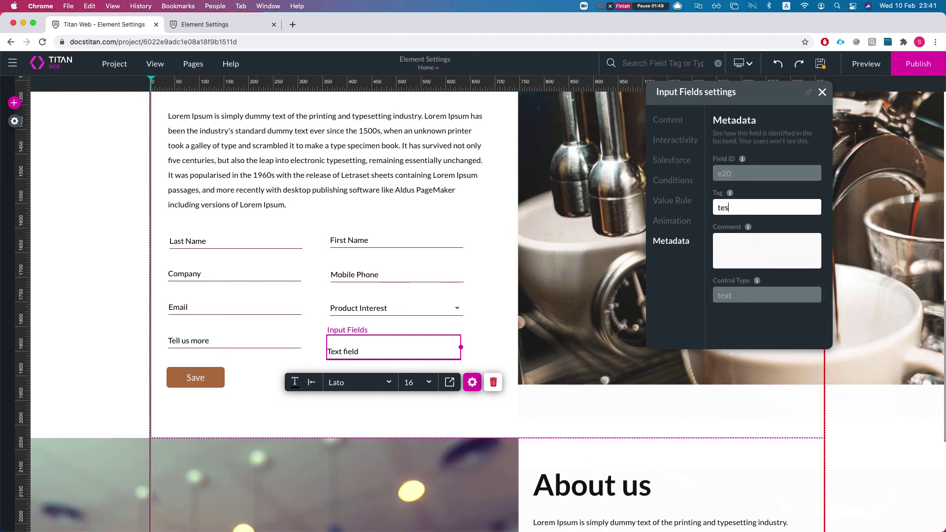
{"action": "type", "text": "2pushh"}
{"action": "left_click", "coordinate": [660, 161]}
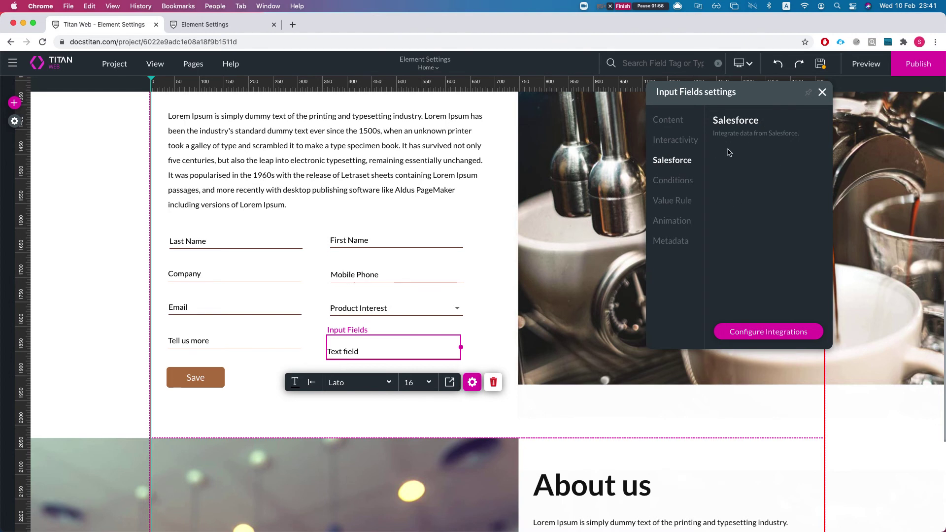
Open the Mapping page of the #1 Lead push integration.
{"action": "left_click", "coordinate": [777, 333]}
{"action": "scroll", "coordinate": [366, 281], "scroll_direction": "down", "scroll_amount": 4}
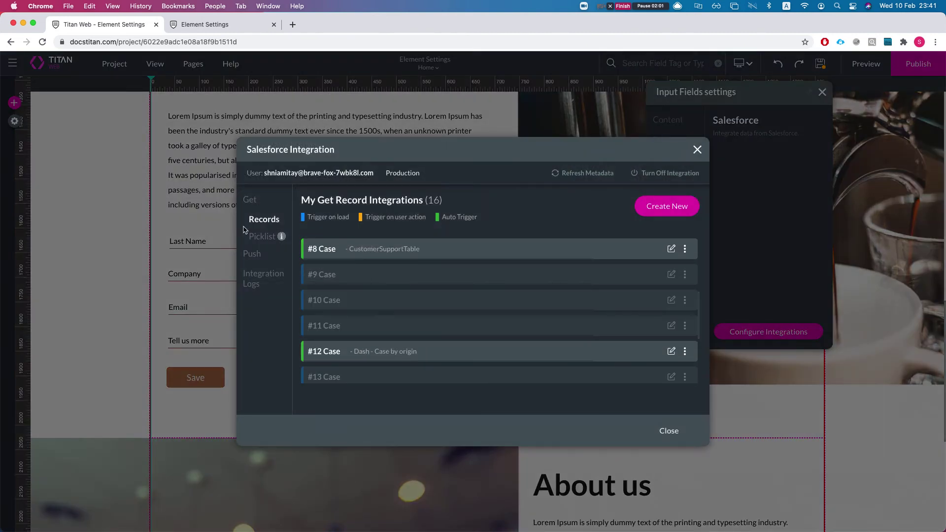
{"action": "left_click", "coordinate": [255, 253]}
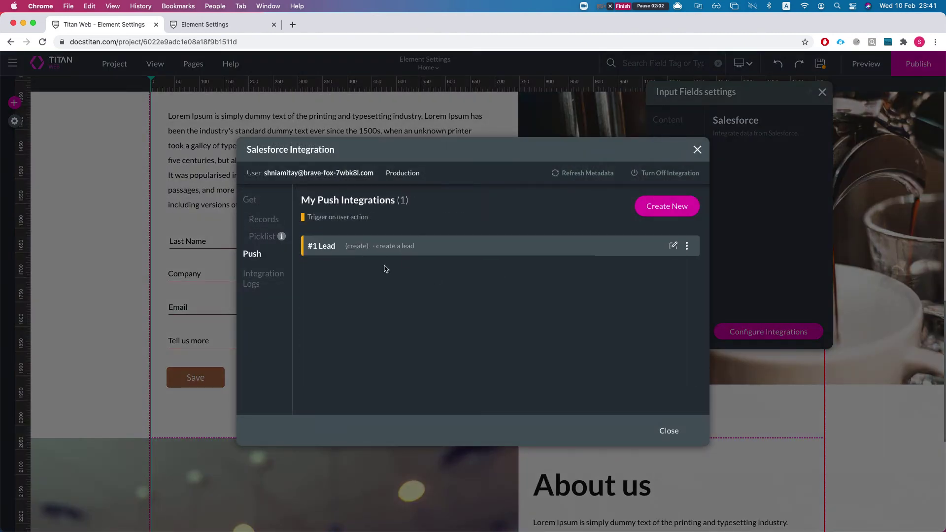
{"action": "left_click", "coordinate": [673, 247]}
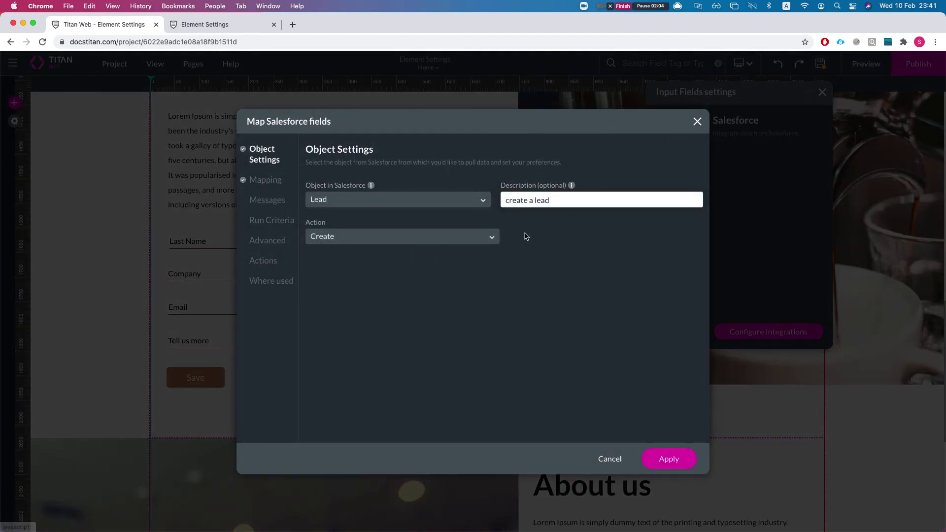
{"action": "left_click", "coordinate": [270, 183]}
{"action": "scroll", "coordinate": [380, 289], "scroll_direction": "down", "scroll_amount": 5}
{"action": "scroll", "coordinate": [363, 298], "scroll_direction": "up", "scroll_amount": 2}
{"action": "scroll", "coordinate": [400, 312], "scroll_direction": "up", "scroll_amount": 4}
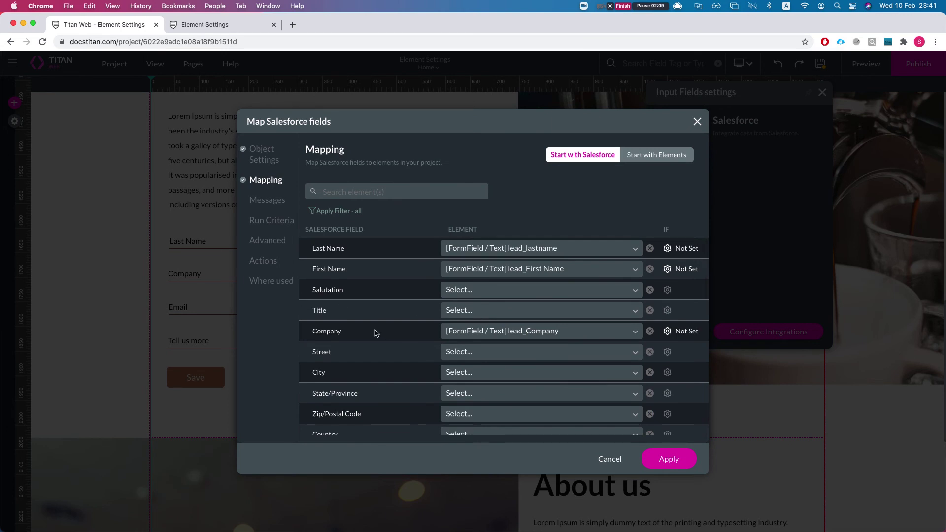
Map the Lead's Title field to the [FormField / Text] text_2push field and apply.
{"action": "left_click", "coordinate": [495, 312]}
{"action": "type", "text": "title"}
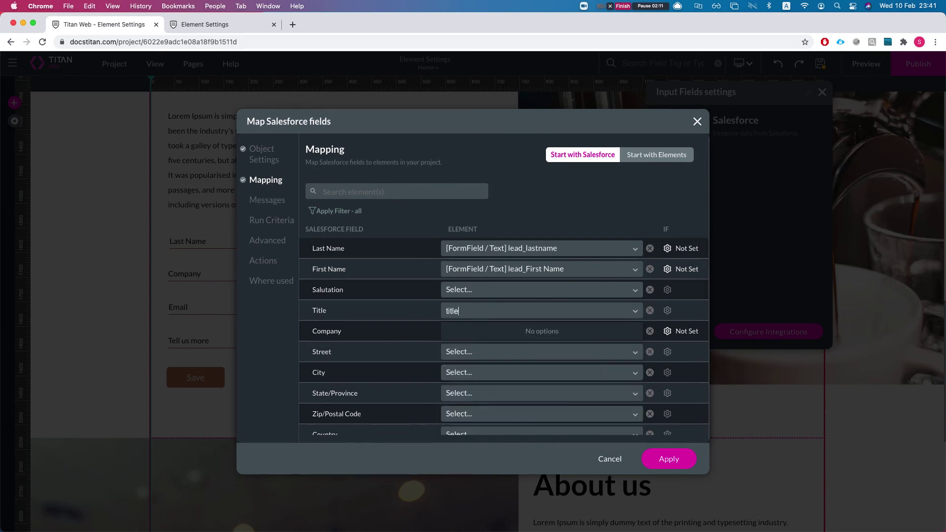
{"action": "key", "text": "BackSpace"}
{"action": "key", "text": "BackSpace"}
{"action": "key", "text": "BackSpace"}
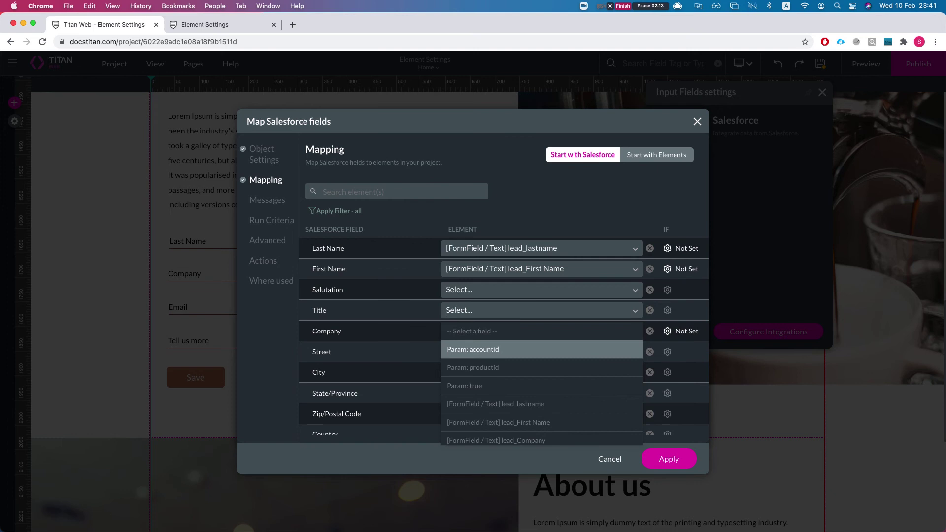
{"action": "type", "text": "text"}
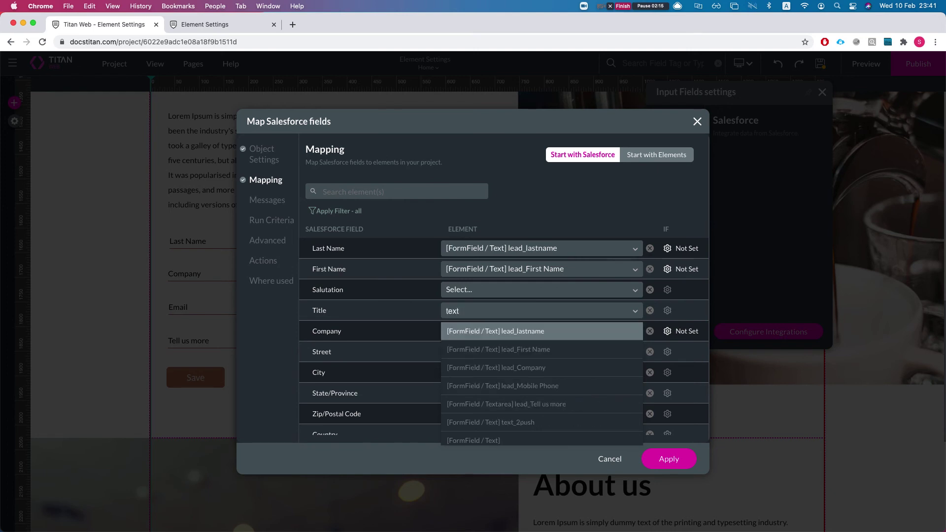
{"action": "type", "text": "_"}
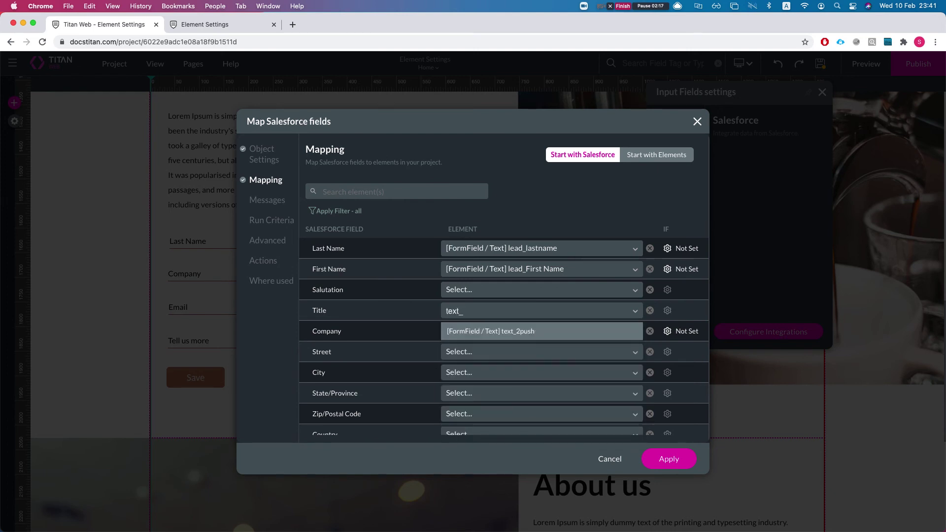
{"action": "left_click", "coordinate": [495, 338]}
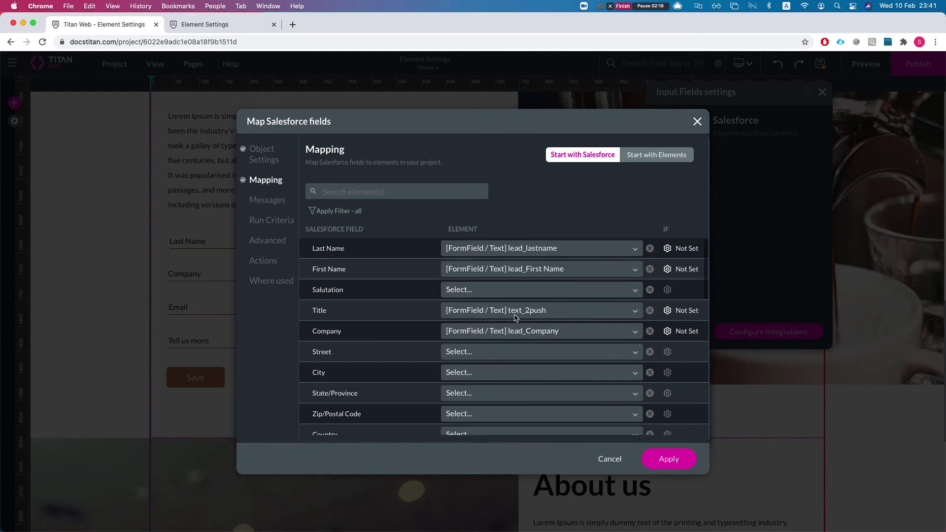
{"action": "left_click", "coordinate": [679, 467]}
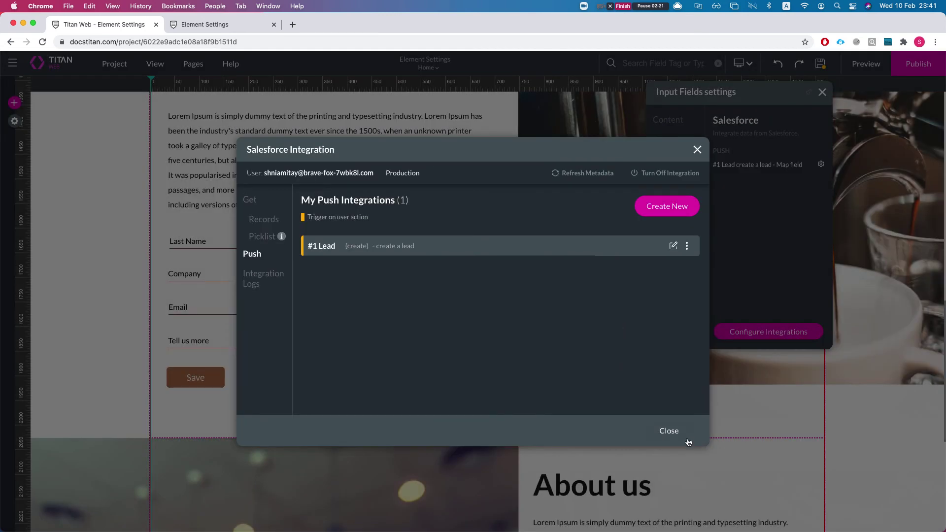
{"action": "left_click", "coordinate": [669, 431]}
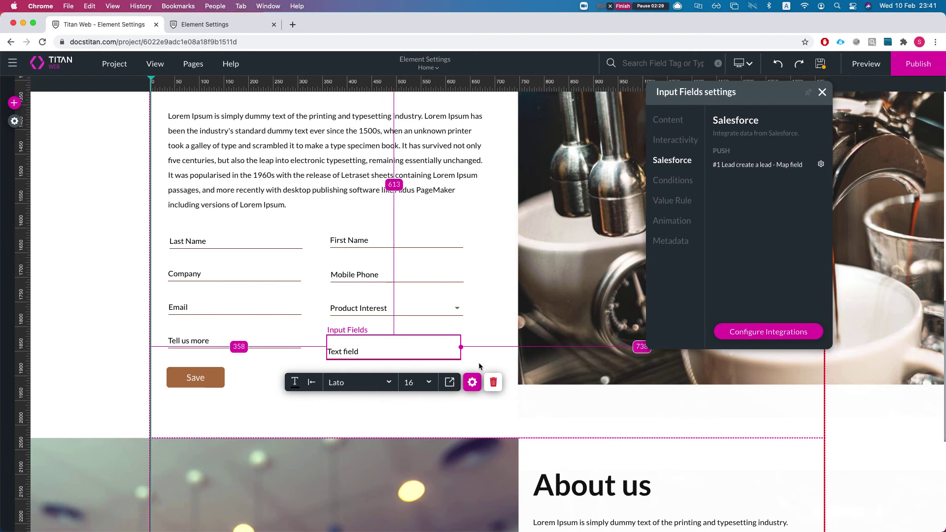
Reopen the Salesforce integrations list, showing the Get record integrations including #2 Product.
{"action": "left_click", "coordinate": [785, 332]}
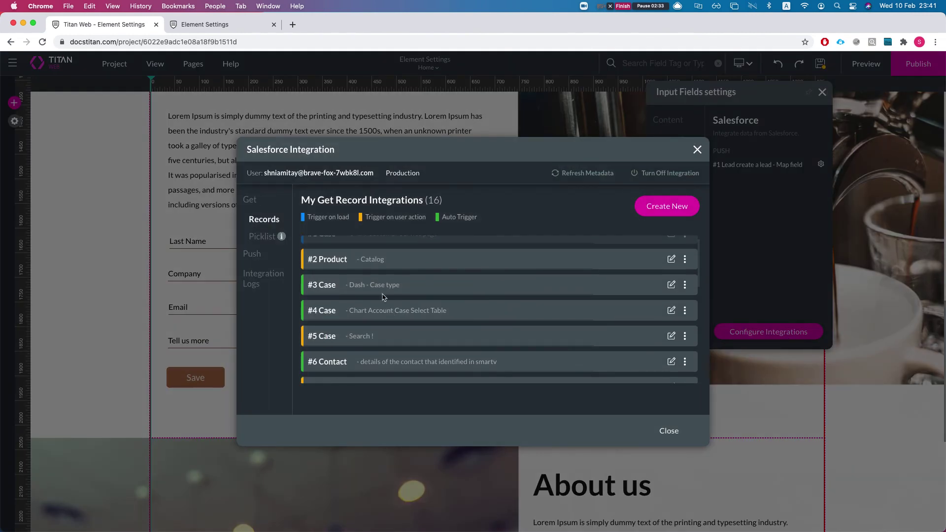
Open the Mapping page of the #2 Product Catalog get integration.
{"action": "left_click", "coordinate": [671, 271]}
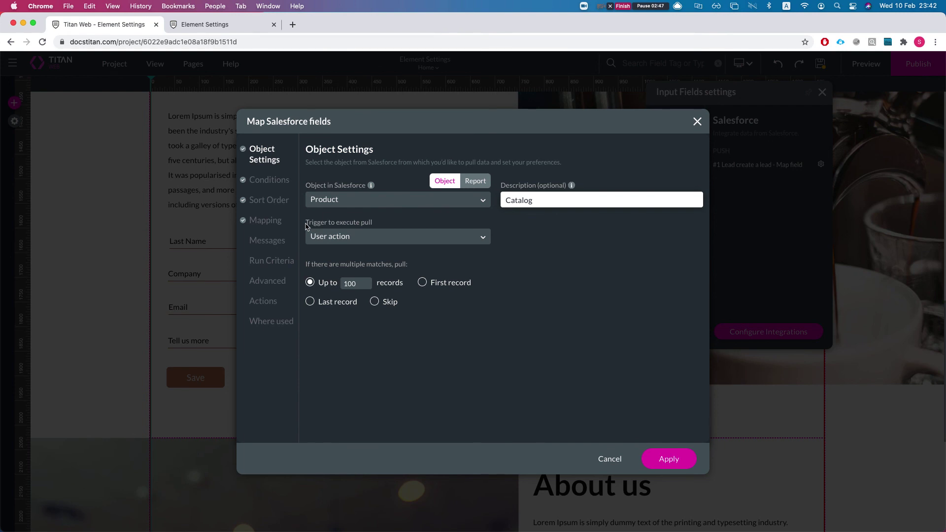
{"action": "left_click", "coordinate": [269, 225]}
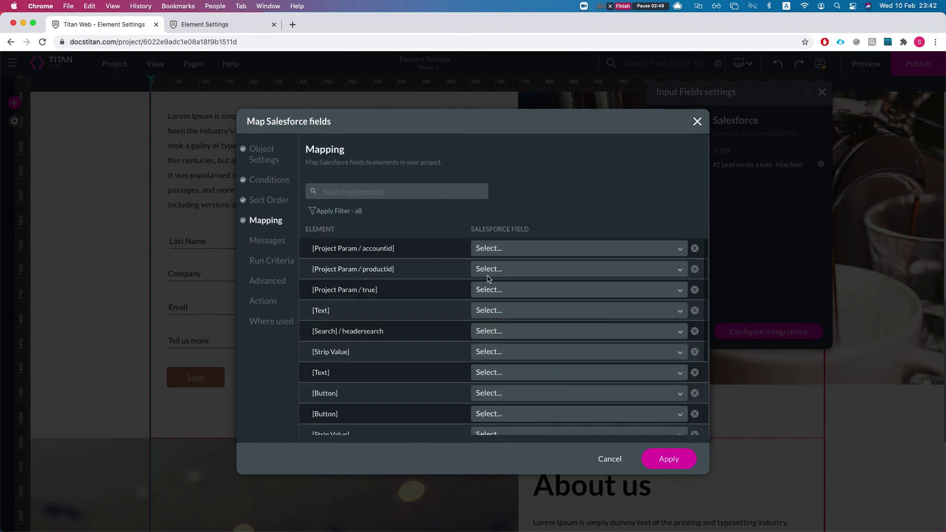
{"action": "scroll", "coordinate": [398, 313], "scroll_direction": "down", "scroll_amount": 1}
{"action": "scroll", "coordinate": [387, 303], "scroll_direction": "up", "scroll_amount": 1}
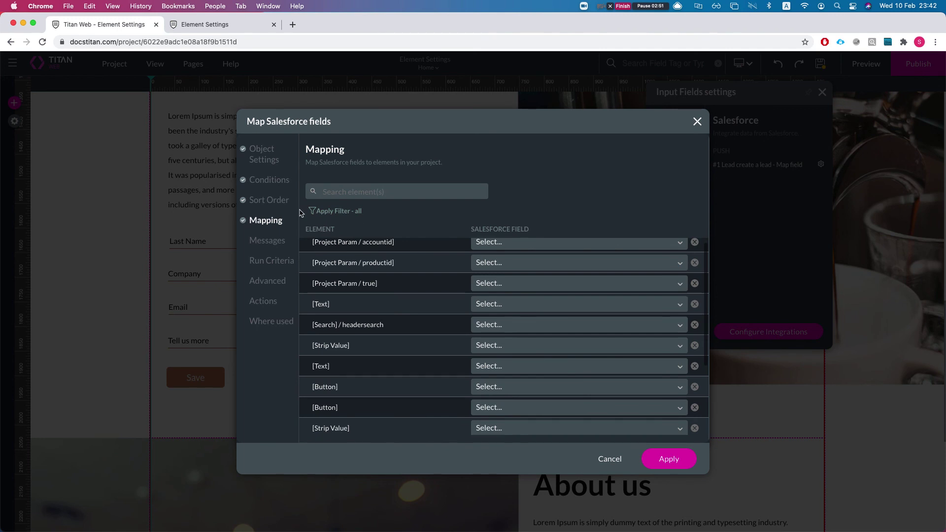
{"action": "scroll", "coordinate": [442, 296], "scroll_direction": "up", "scroll_amount": 1}
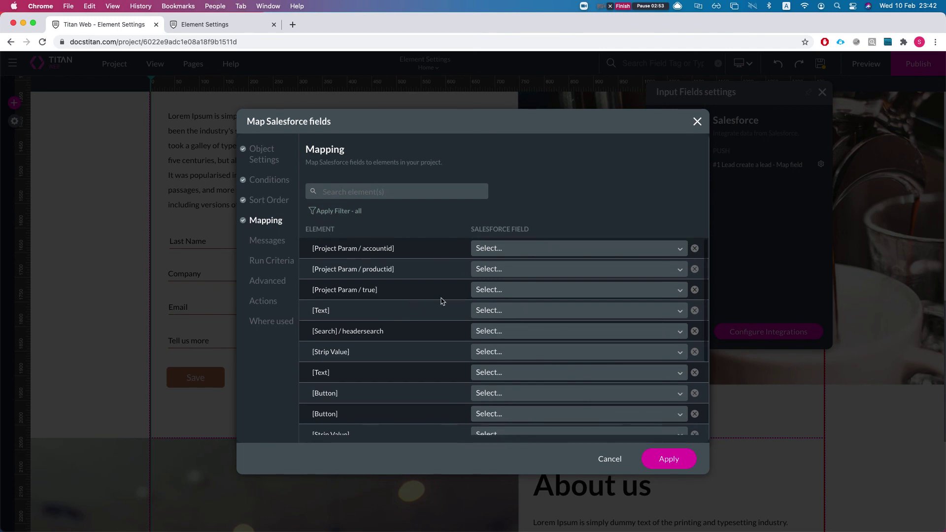
{"action": "scroll", "coordinate": [398, 310], "scroll_direction": "down", "scroll_amount": 1}
{"action": "scroll", "coordinate": [400, 305], "scroll_direction": "up", "scroll_amount": 1}
Search 'text_' and map the text_2push field to Salesforce Product ID, then apply.
{"action": "left_click", "coordinate": [362, 192]}
{"action": "type", "text": "text_"}
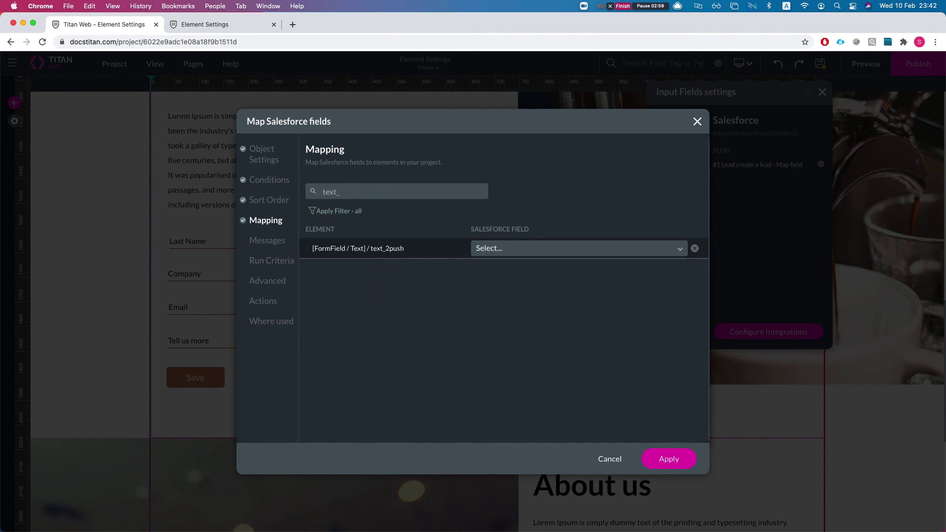
{"action": "left_click", "coordinate": [575, 246]}
{"action": "left_click", "coordinate": [545, 290]}
{"action": "left_click", "coordinate": [679, 464]}
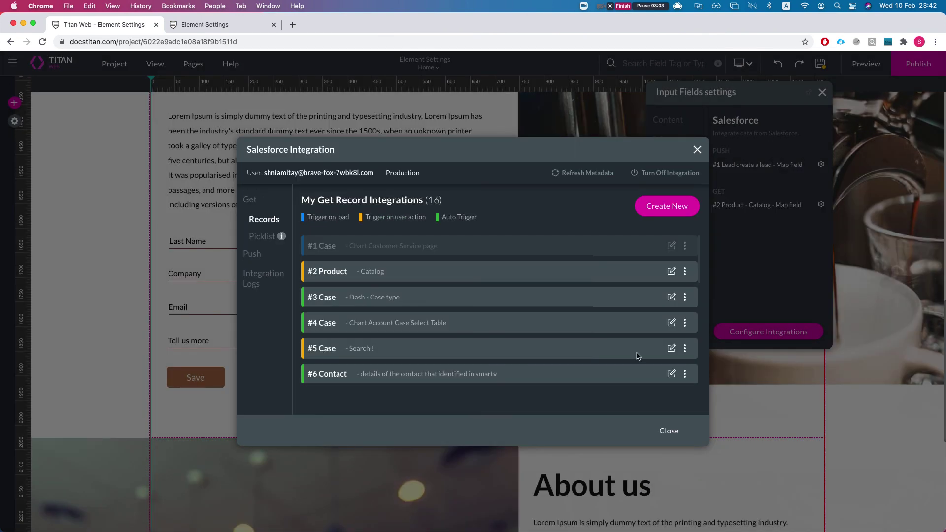
{"action": "left_click", "coordinate": [670, 432]}
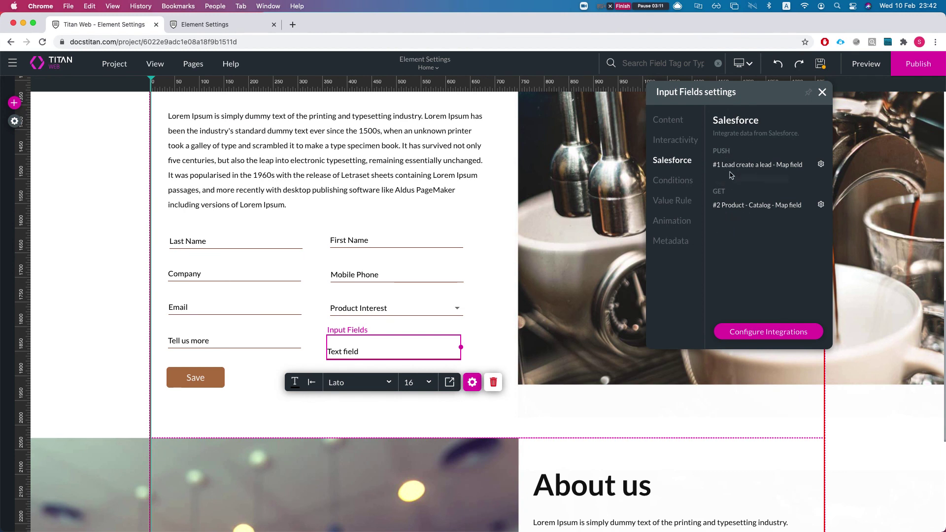
Reopen the Mapping page of the '#2 Product - Catalog - Map field' integration.
{"action": "left_click", "coordinate": [821, 204]}
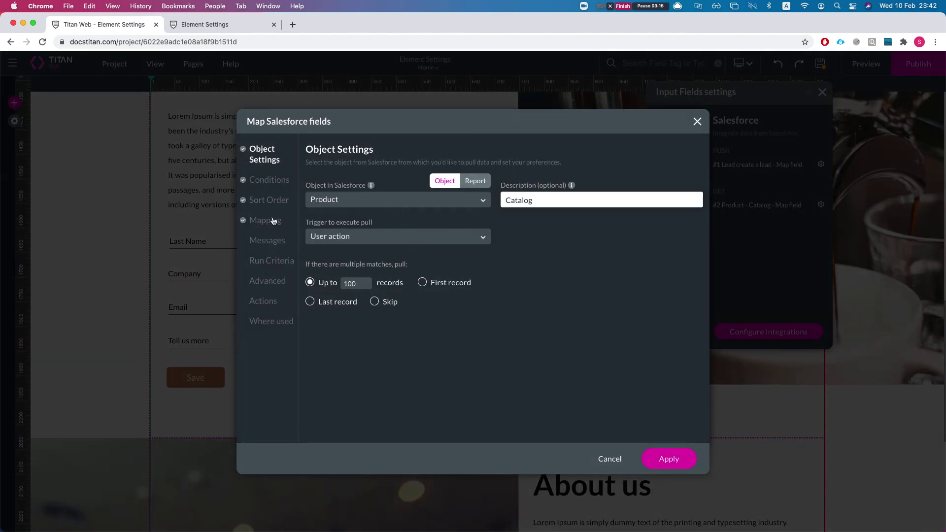